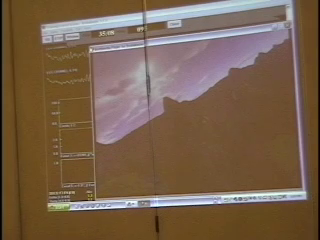
- Choose a playback option from the landscape animation's right-click menu
right_click(95, 50)
left_click(105, 70)
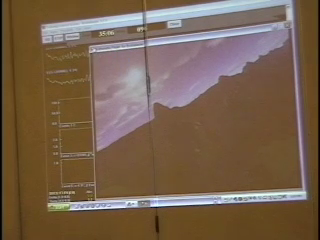